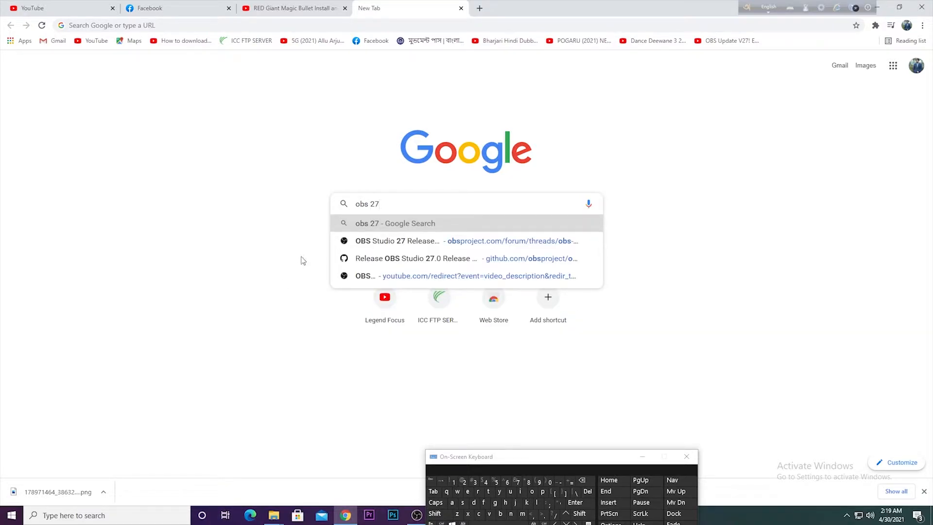
Open the OBS Studio 27 Release Candidate forum thread and follow its link to the Release Candidate 2 page on GitHub.
click(339, 242)
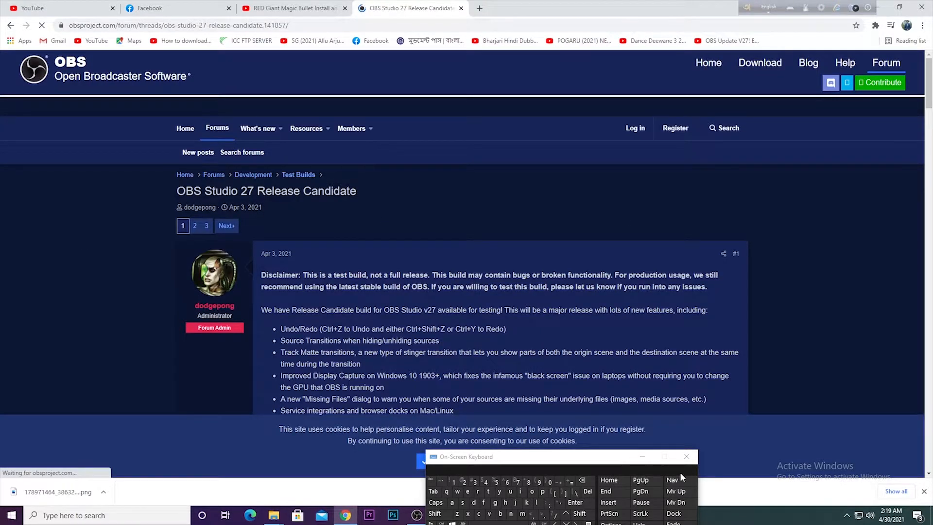
click(642, 456)
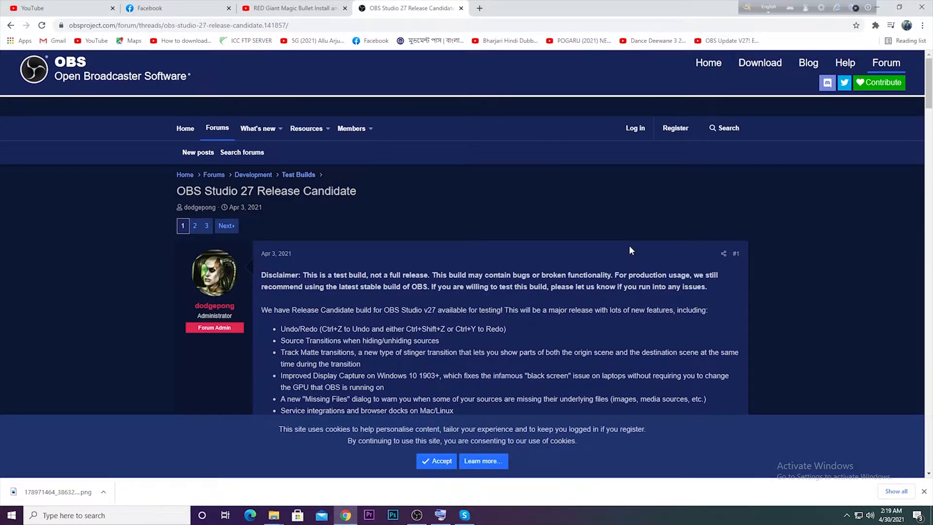
scroll(339, 204, down, 5)
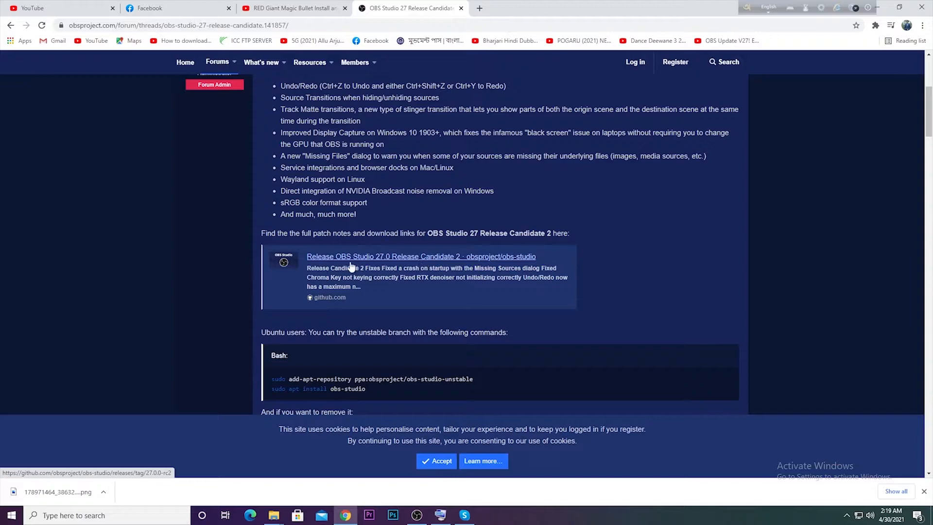
click(424, 263)
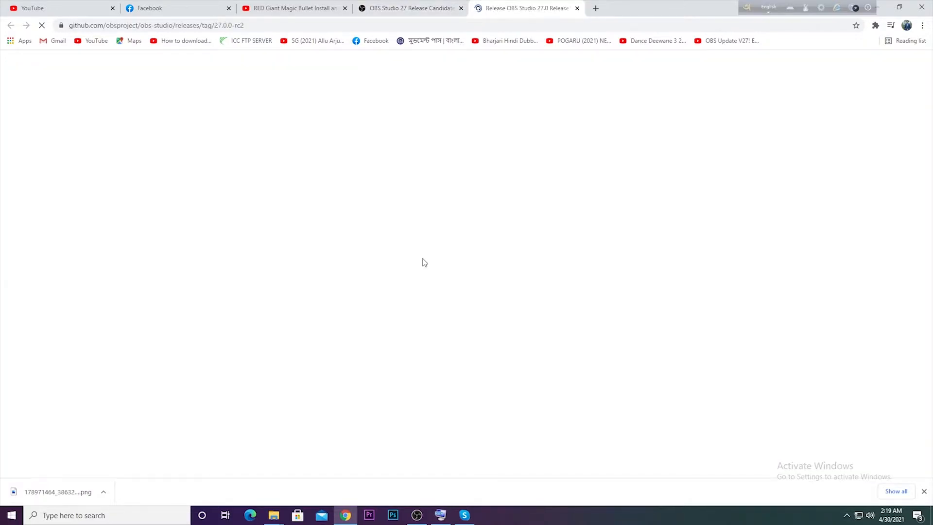
Download OBS-Studio-27.0-rc2-Full-Installer-x64.exe from the release assets and run it from the downloads folder.
scroll(426, 204, down, 8)
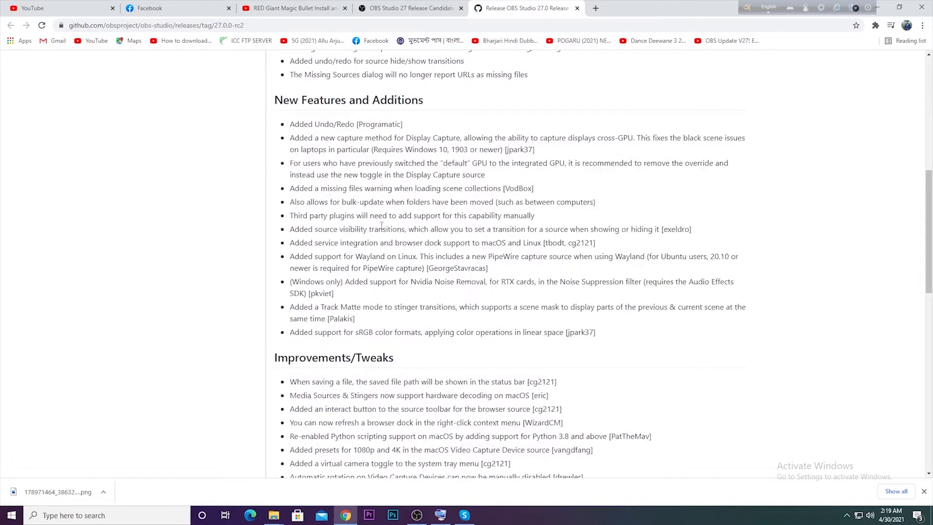
scroll(382, 226, down, 15)
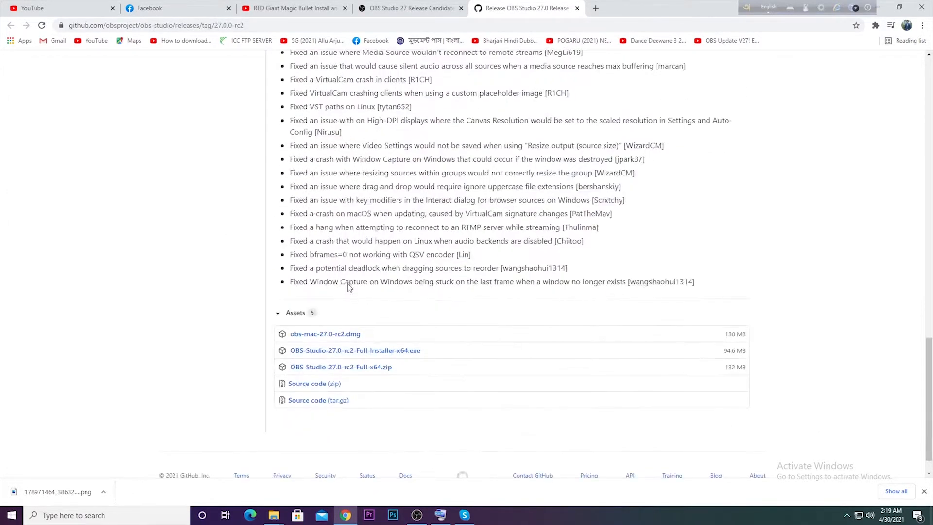
scroll(348, 287, down, 1)
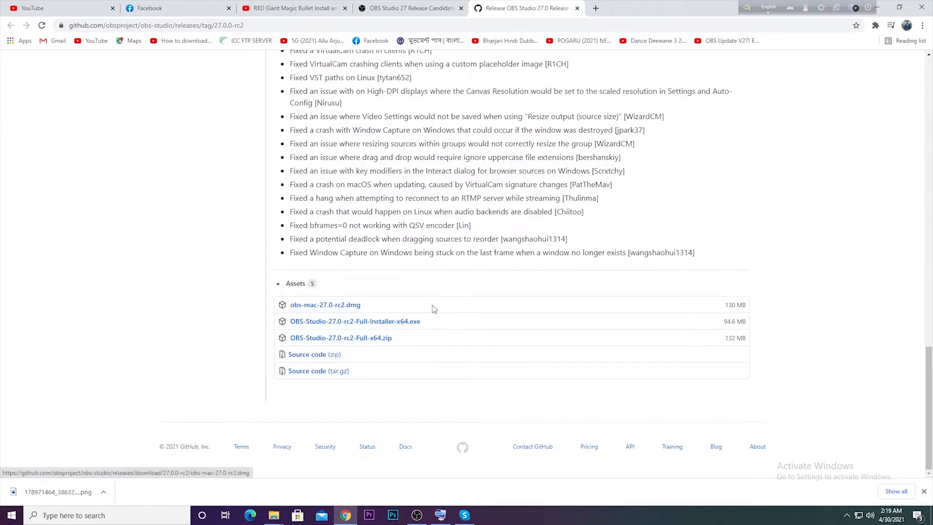
click(394, 327)
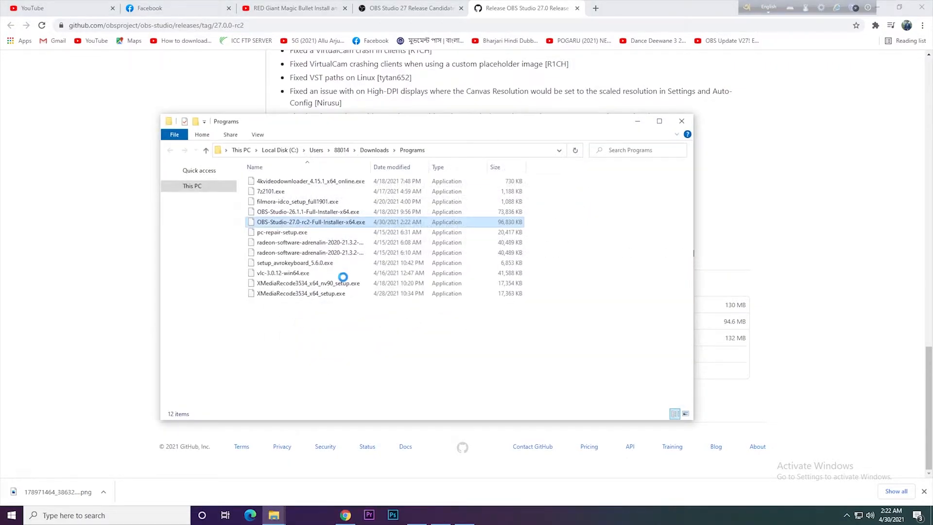
double_click(358, 222)
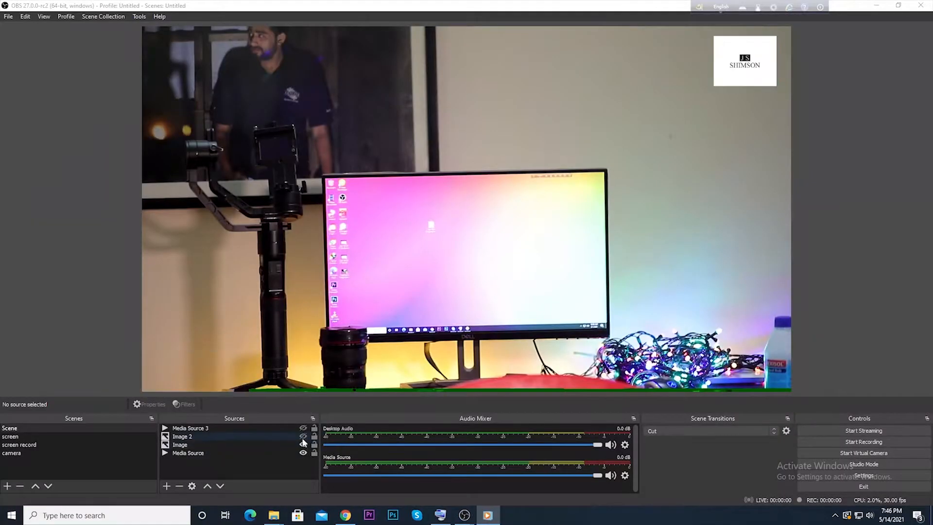
Toggle the visibility of Media Source off and on several times, ending with it shown.
click(309, 454)
click(305, 453)
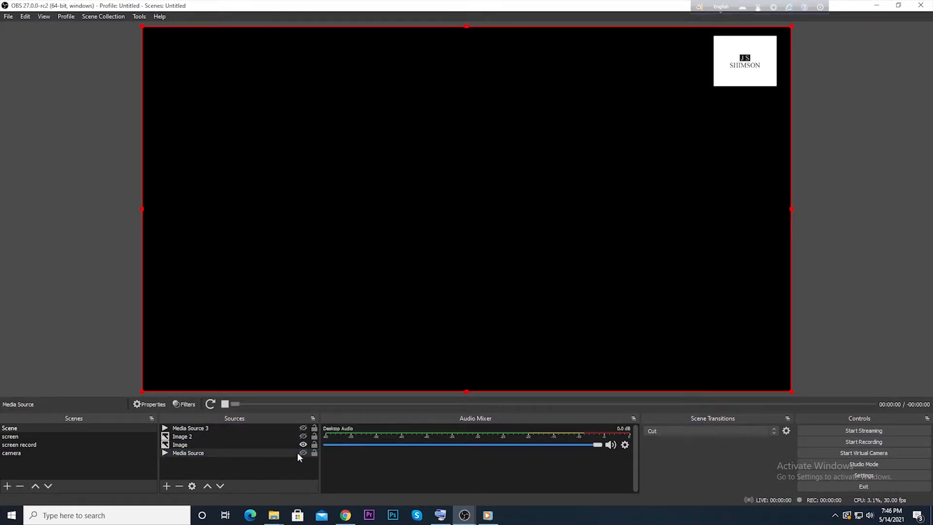
click(303, 453)
click(303, 453)
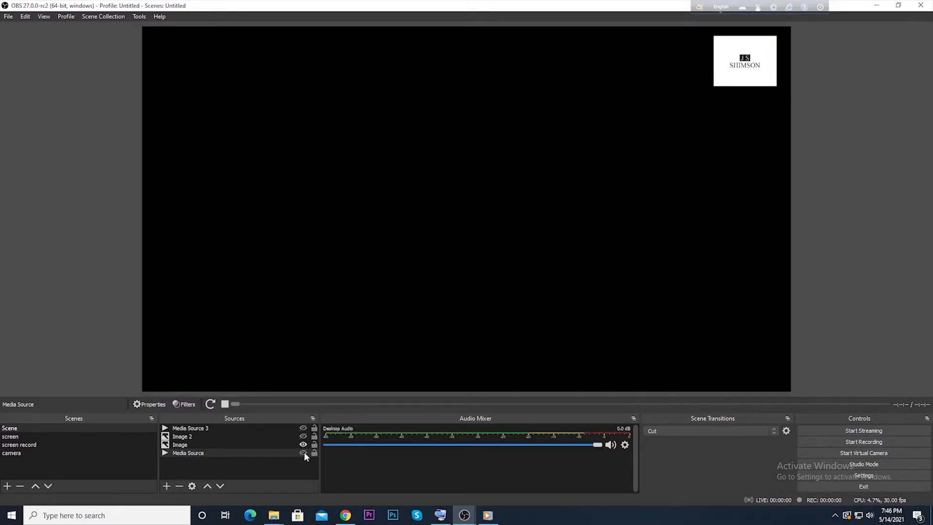
click(304, 451)
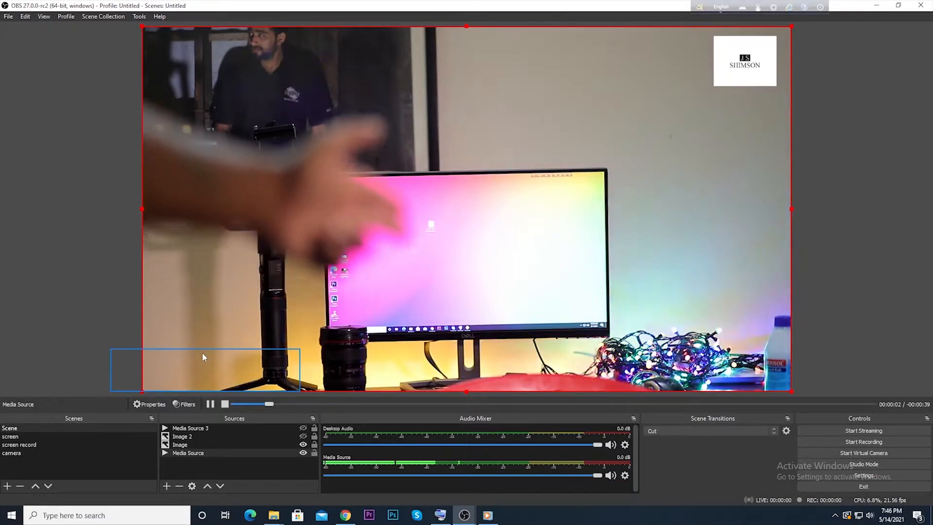
Show the Image 2 source and move its Legend Focus banner from the canvas corner to right of the canvas centre.
click(303, 436)
click(229, 373)
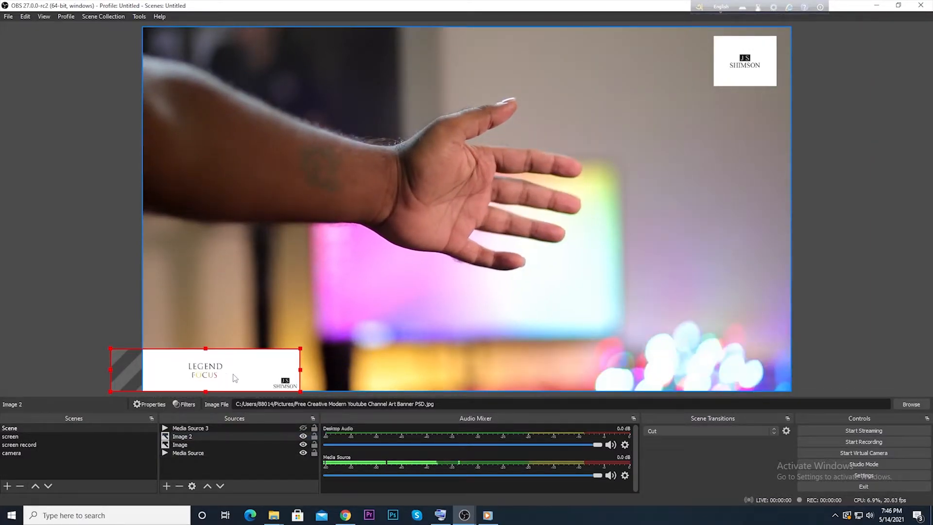
drag(451, 296, 609, 257)
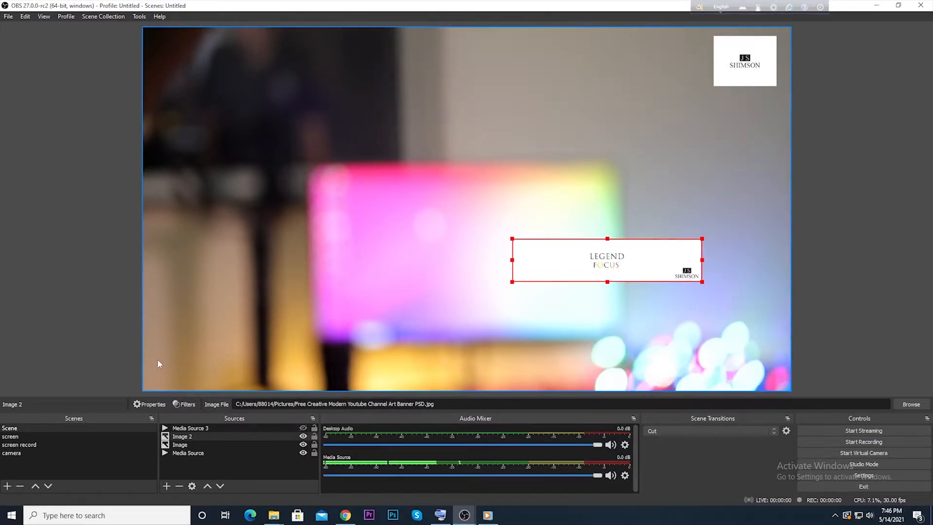
Undo the move of the Legend Focus banner, nudge the banner slightly and undo that move too.
key(ctrl+z)
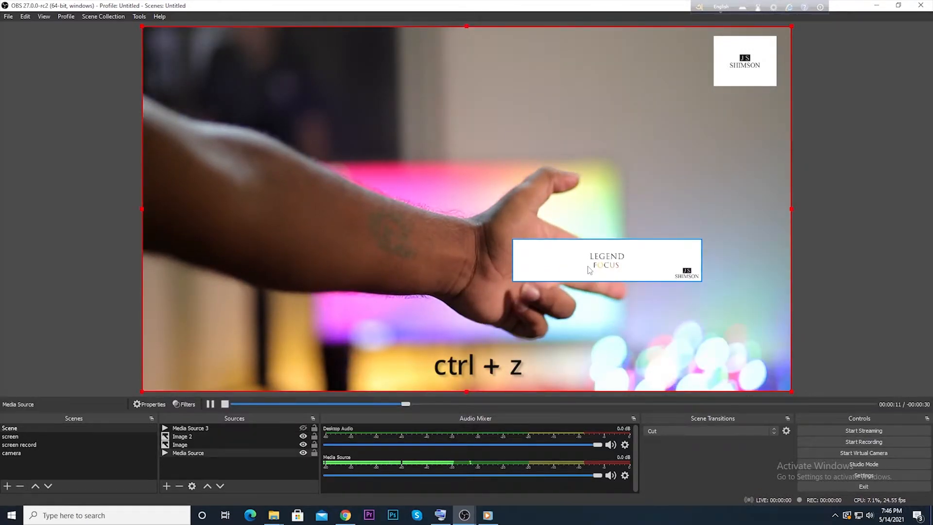
key(ctrl+z)
key(ctrl+z)
key(ctrl+z)
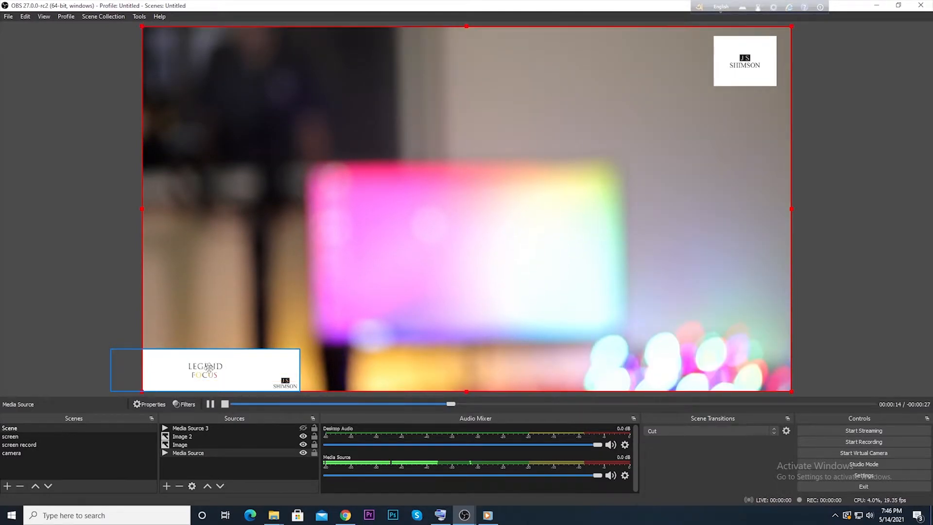
drag(238, 370, 239, 364)
key(ctrl+z)
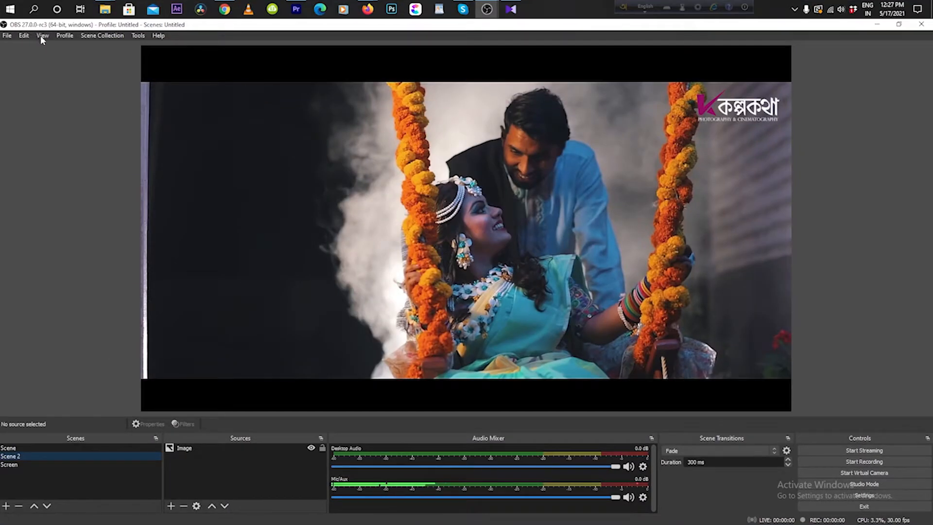
Open the Custom Browser Docks settings.
click(42, 36)
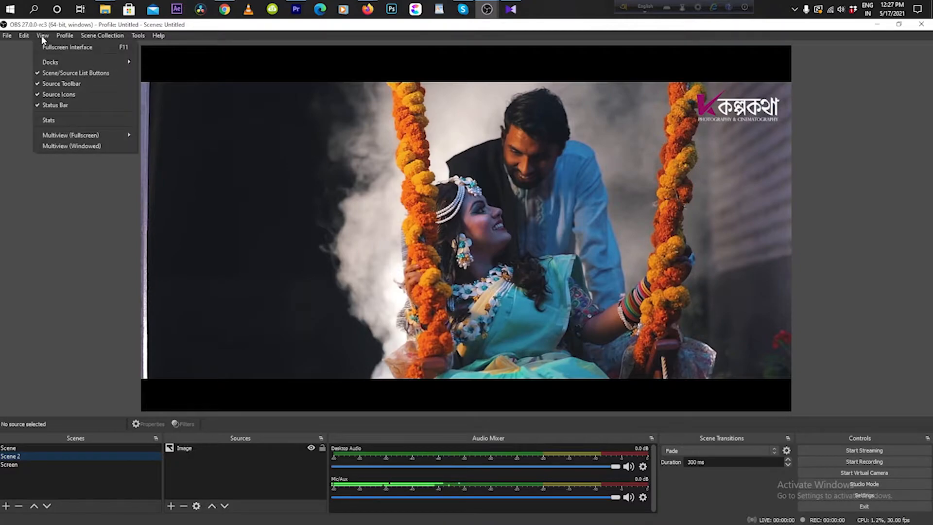
mouse_move(49, 65)
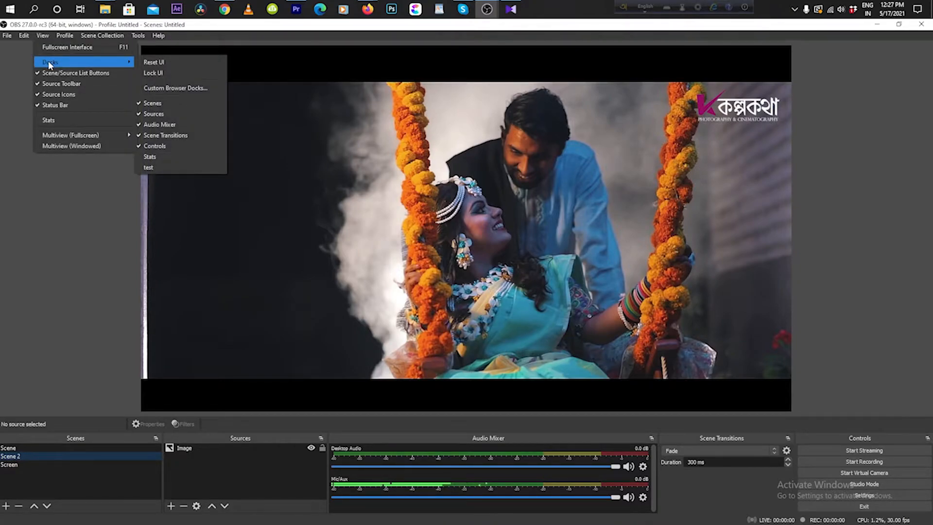
click(184, 88)
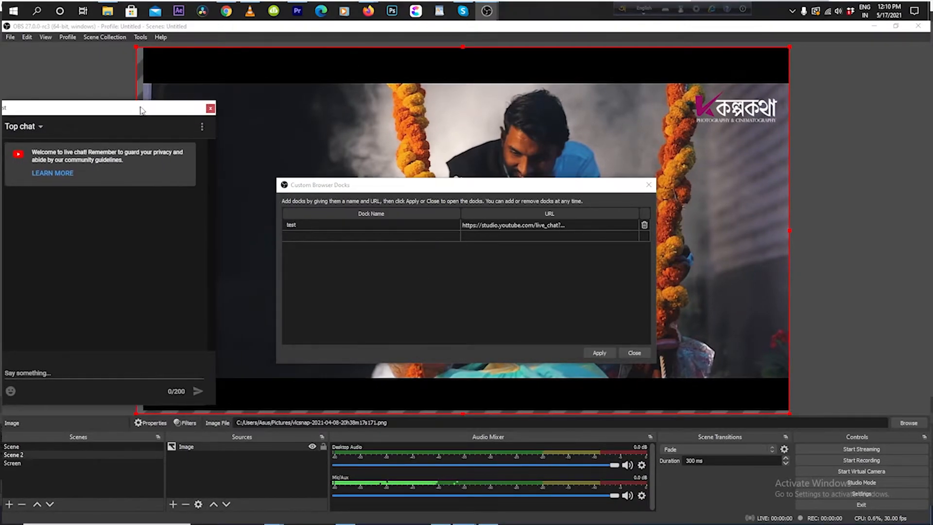
Close the Custom Browser Docks dialog and reposition the floating test chat dock.
click(634, 354)
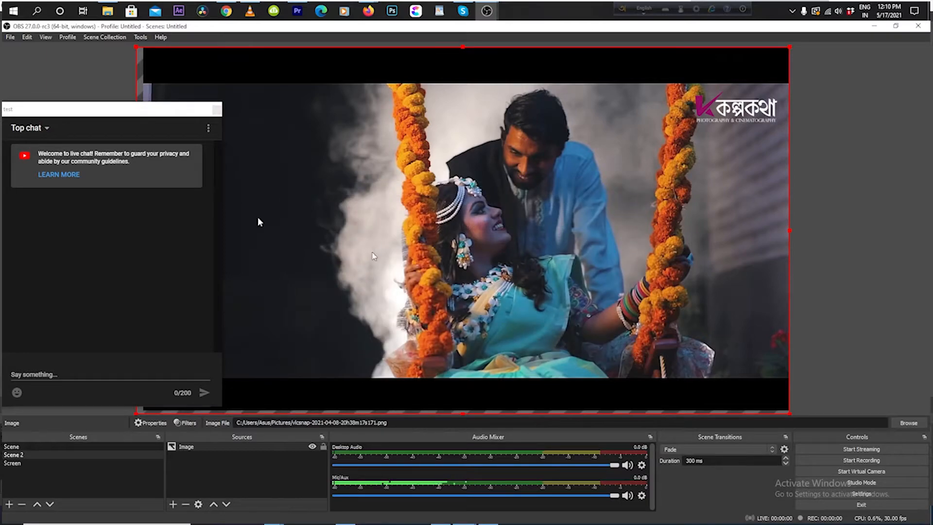
drag(110, 113, 152, 99)
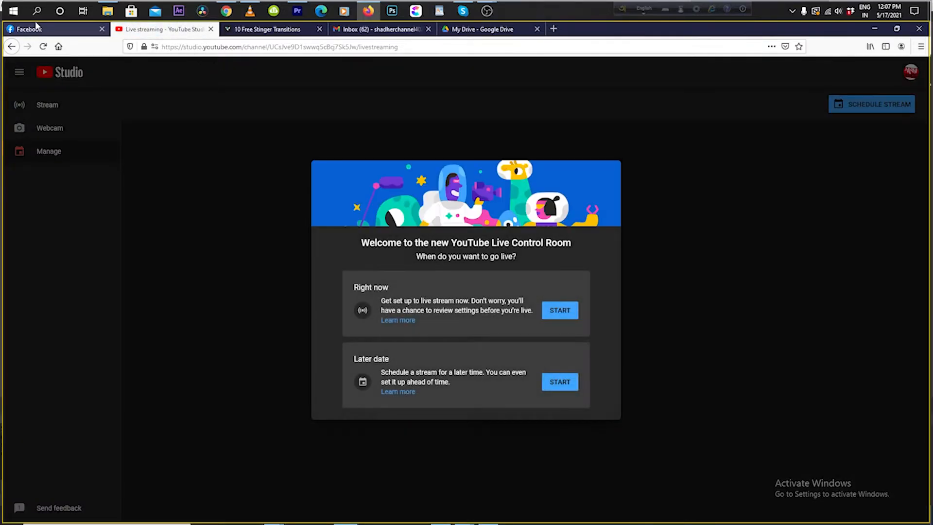
In YouTube Studio, set up a live stream with the description "oo;l", marked as not made for kids, and save it.
click(579, 387)
click(571, 379)
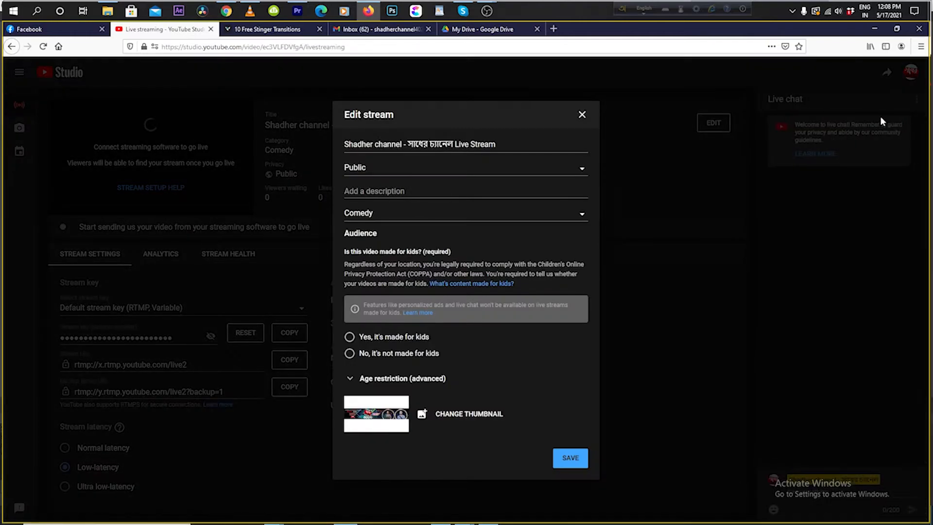
click(389, 191)
text(ood)
click(350, 353)
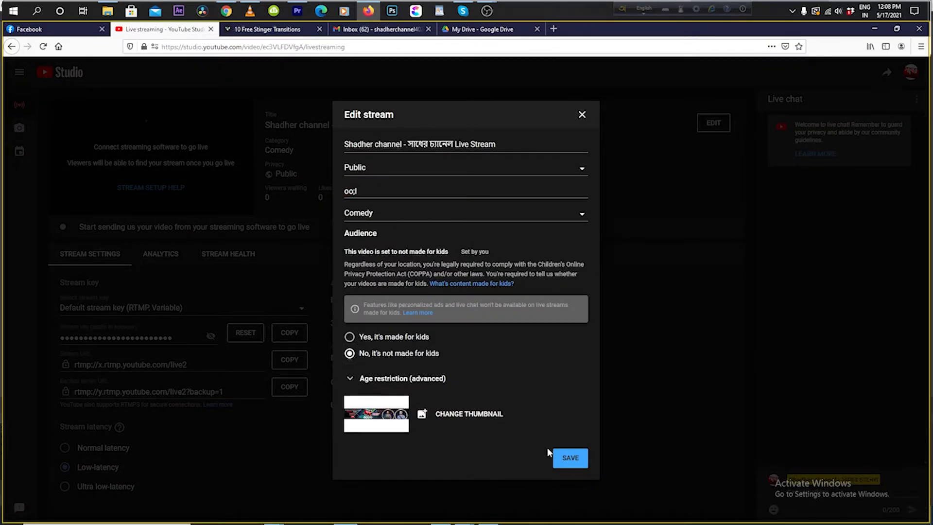
click(569, 457)
Pop out the stream's live chat into its own maximized window and copy its URL.
click(917, 100)
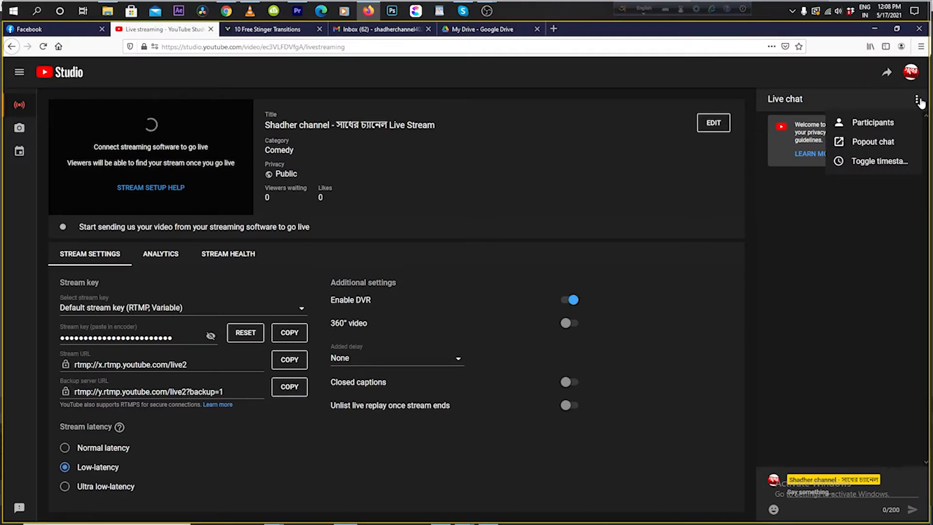
click(866, 143)
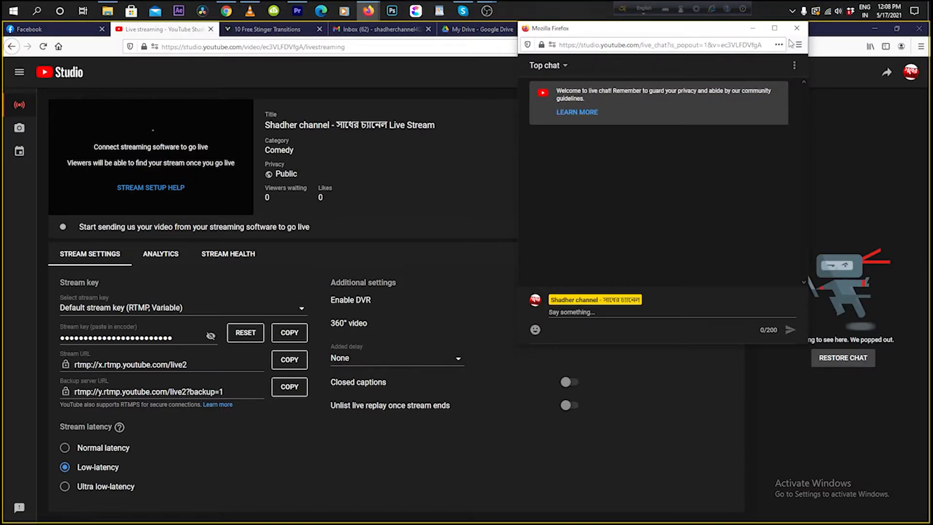
click(774, 28)
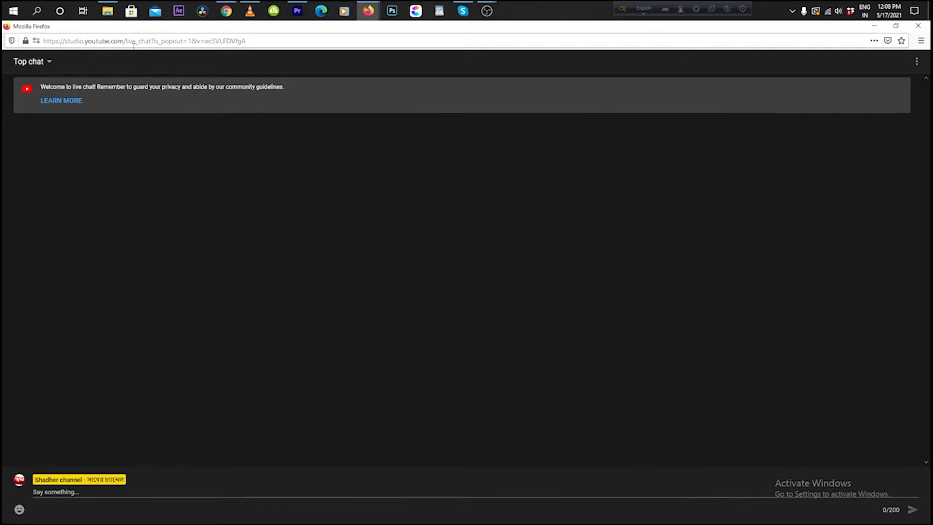
triple_click(115, 41)
key(ctrl+c)
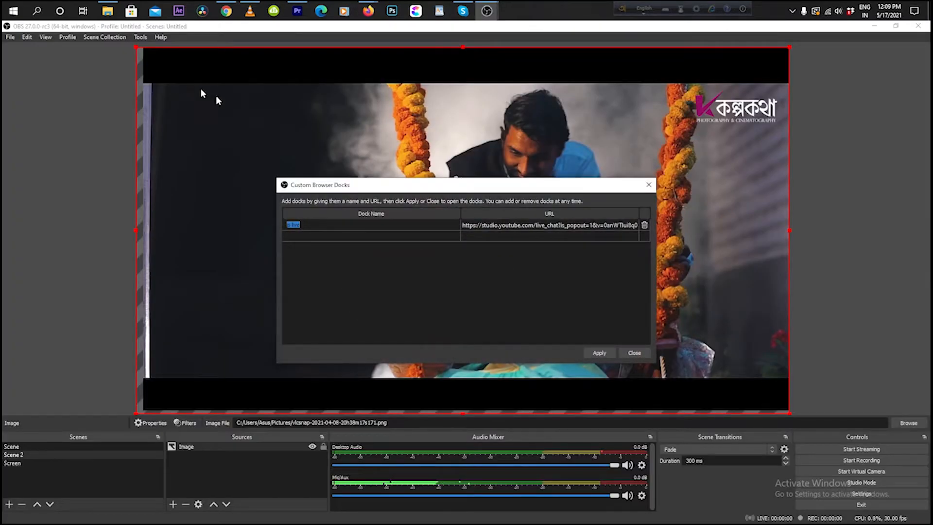
In the OBS Custom Browser Docks dialog, rename the dock to "test", replace its URL with the copied live chat address, and apply.
double_click(493, 226)
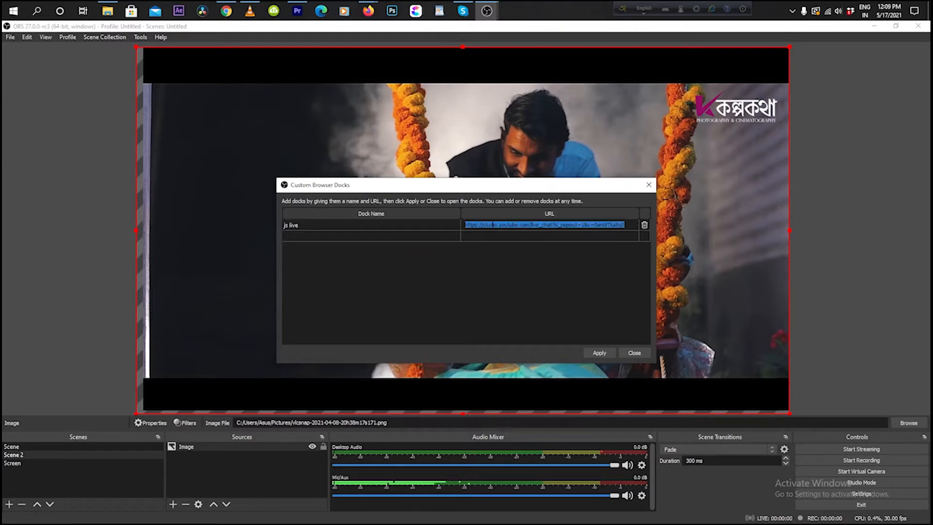
key(BackSpace)
double_click(388, 223)
key(BackSpace)
text(test)
double_click(503, 225)
key(BackSpace)
key(ctrl+v)
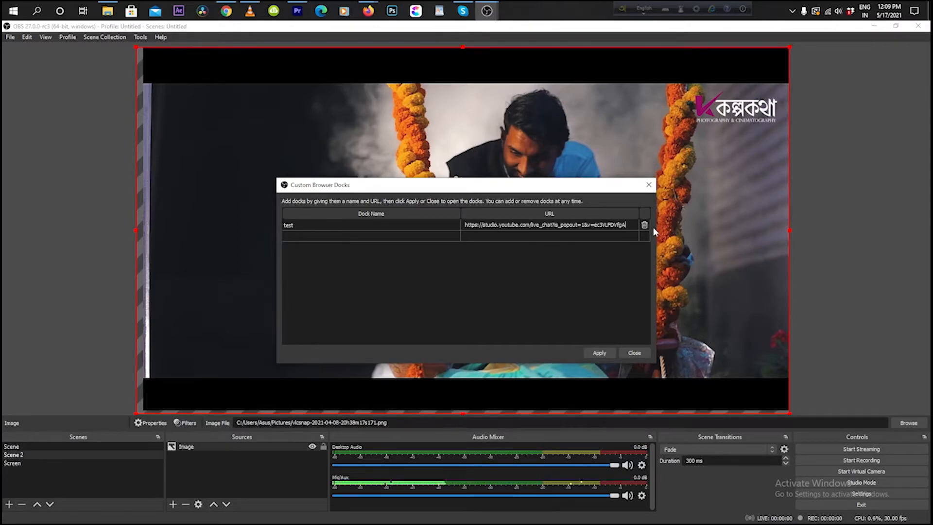
click(603, 353)
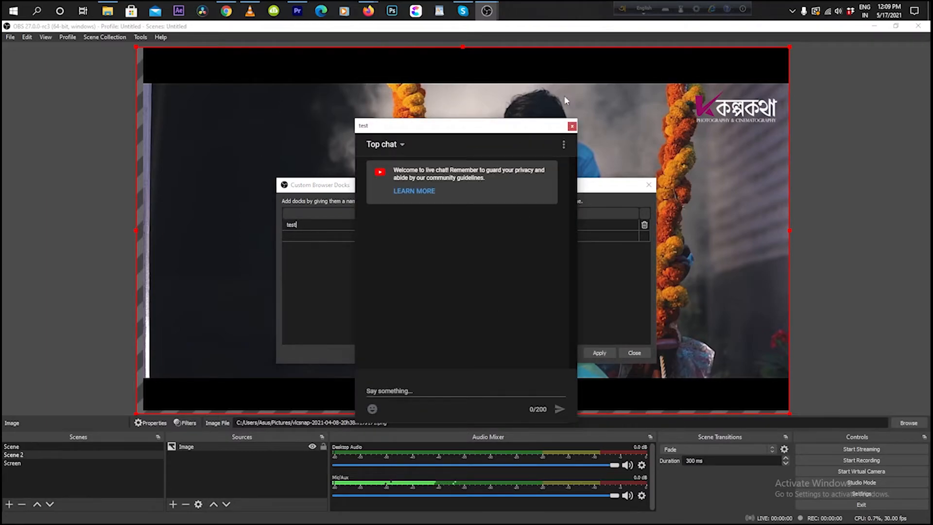
Close the Custom Browser Docks dialog and place the floating test chat dock beside the preview, narrowed to fit the empty space.
drag(503, 127, 149, 112)
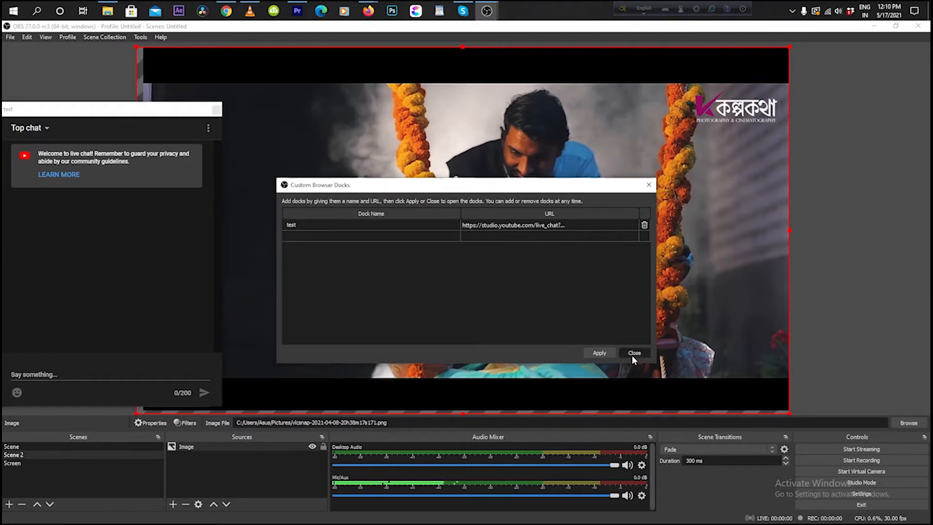
click(634, 352)
drag(111, 111, 152, 95)
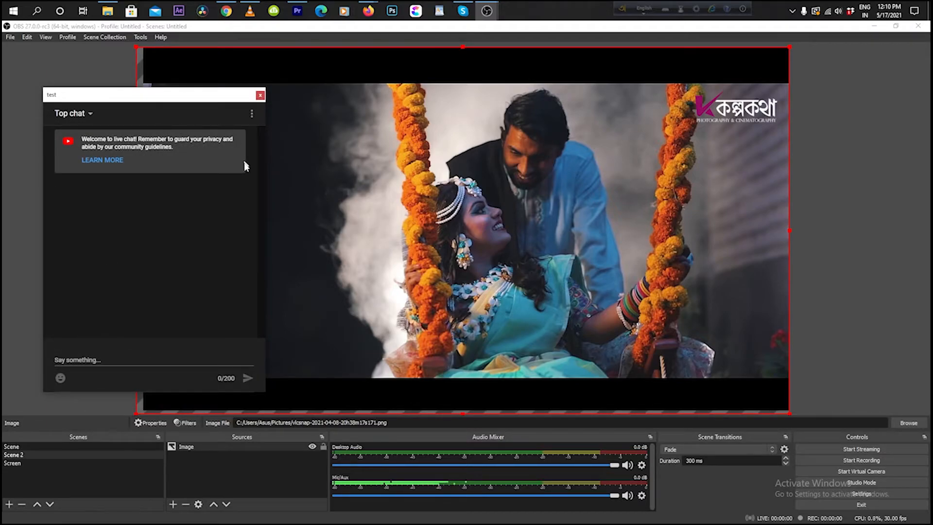
drag(218, 102, 178, 94)
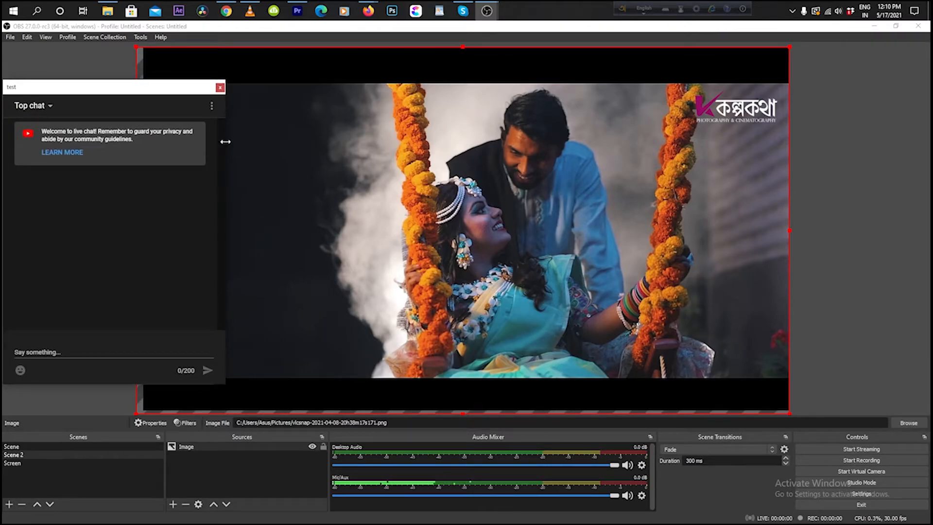
drag(225, 141, 134, 115)
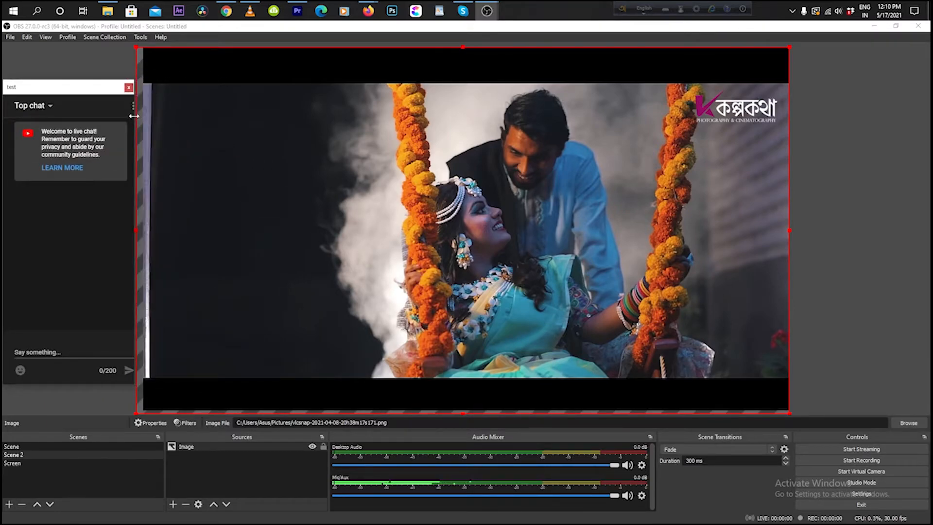
Switch repeatedly between Scene, Scene 2 and Screen to preview the Fade transition, ending on Scene.
click(101, 78)
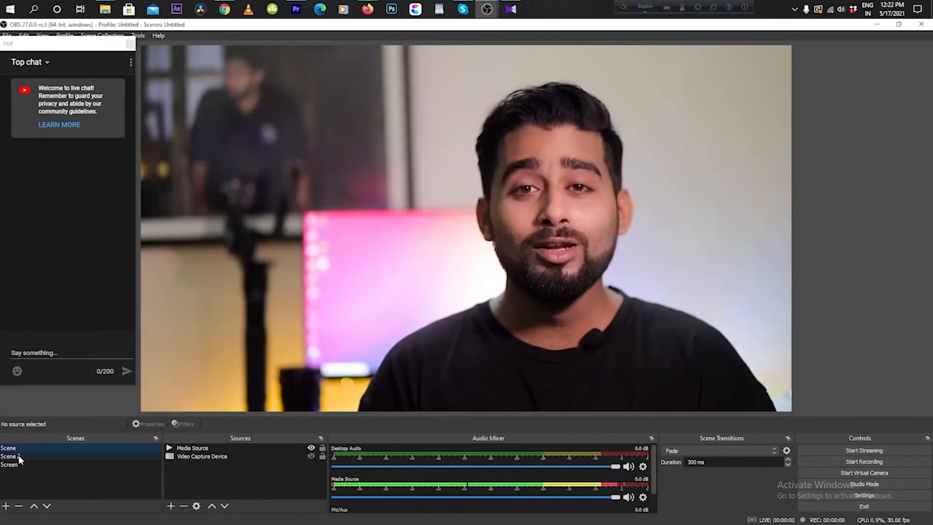
click(14, 455)
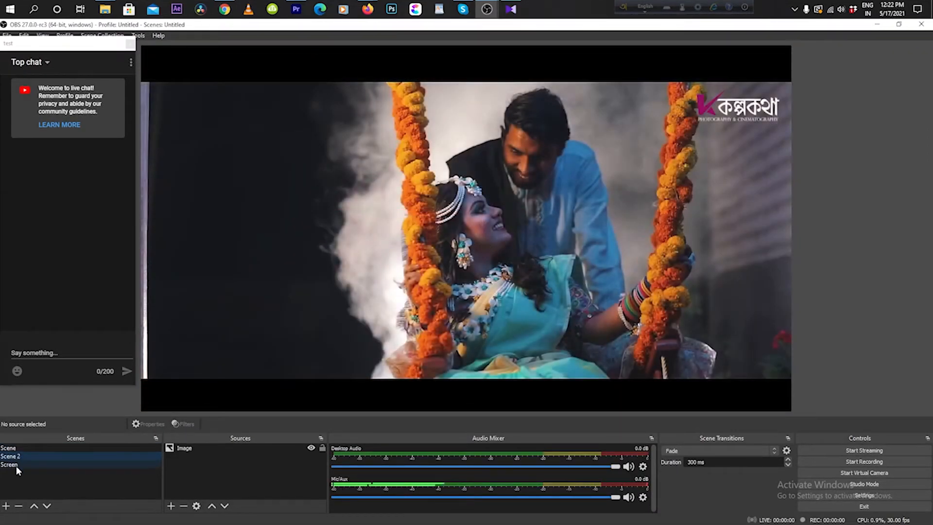
click(16, 465)
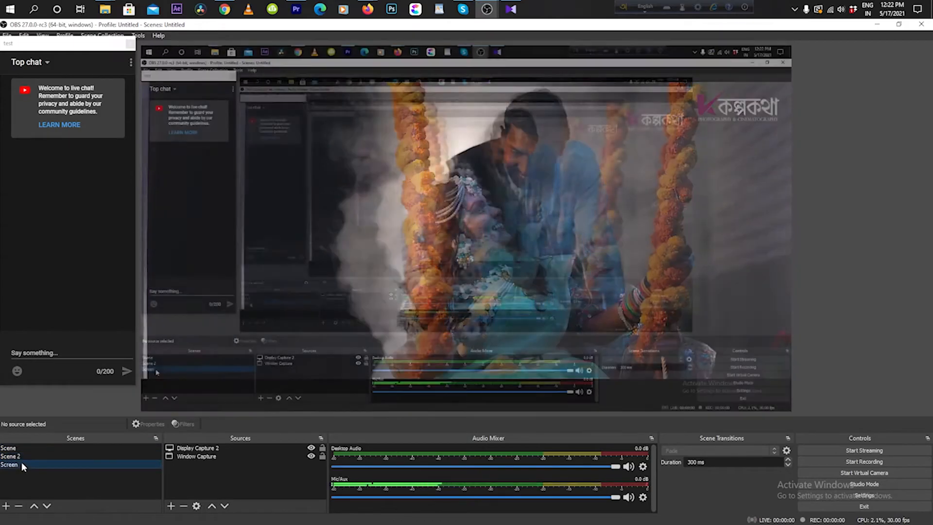
click(37, 449)
click(33, 457)
click(27, 463)
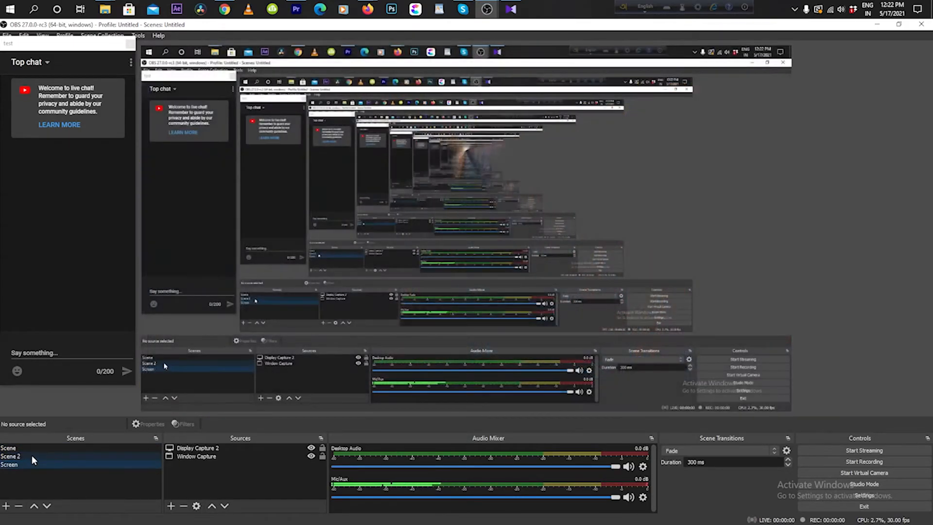
click(35, 448)
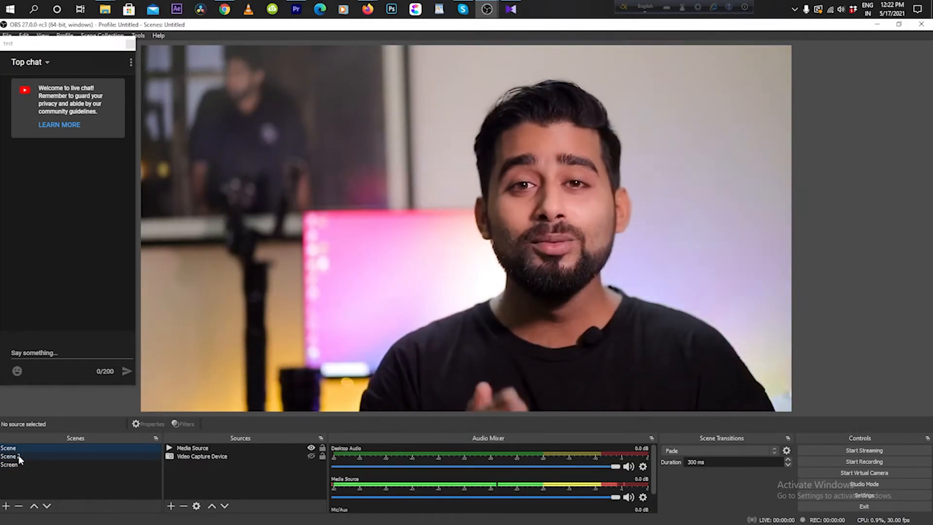
click(19, 456)
click(16, 465)
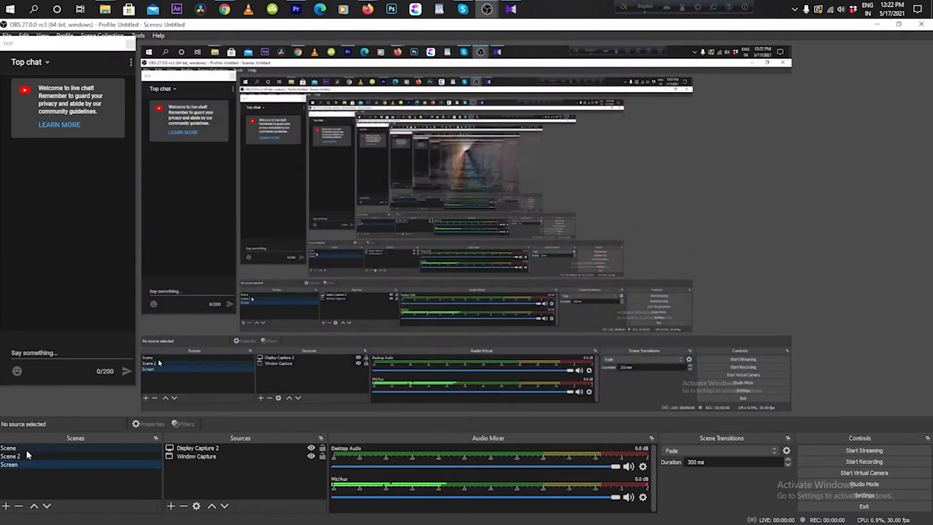
click(27, 450)
click(24, 457)
click(22, 464)
click(35, 449)
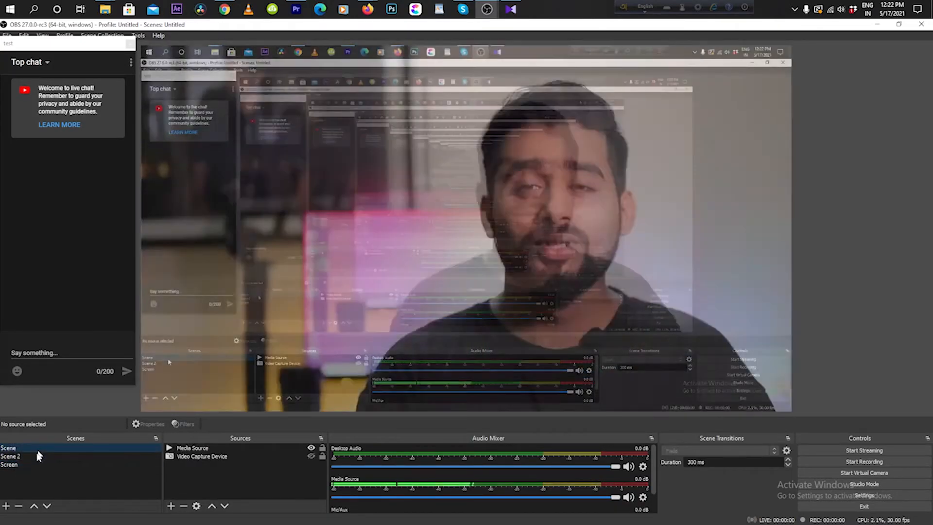
click(28, 458)
click(26, 462)
click(42, 450)
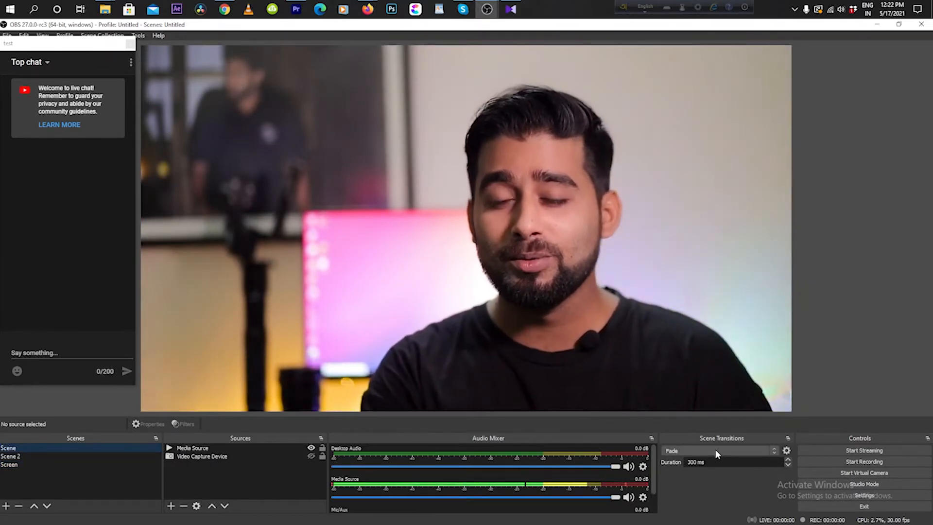
Add a Stinger scene transition, keeping the suggested name "Stinger".
click(716, 452)
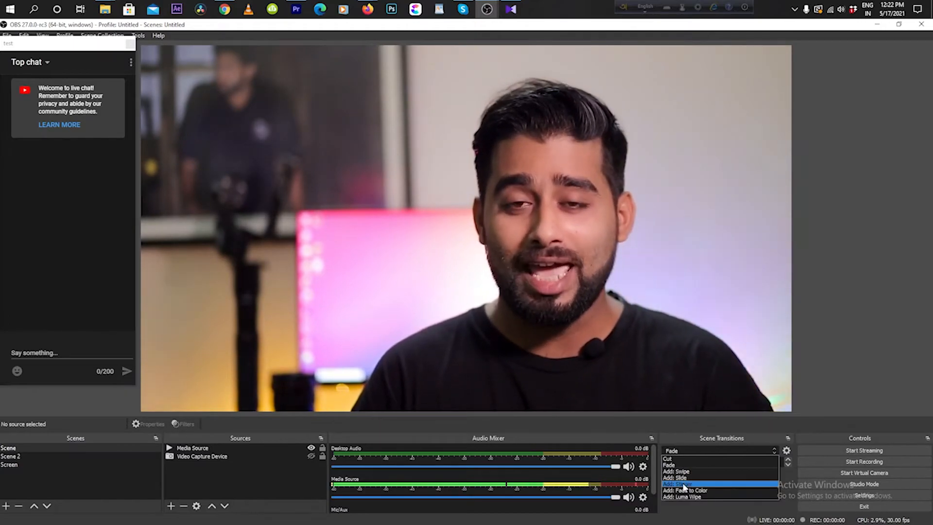
click(684, 484)
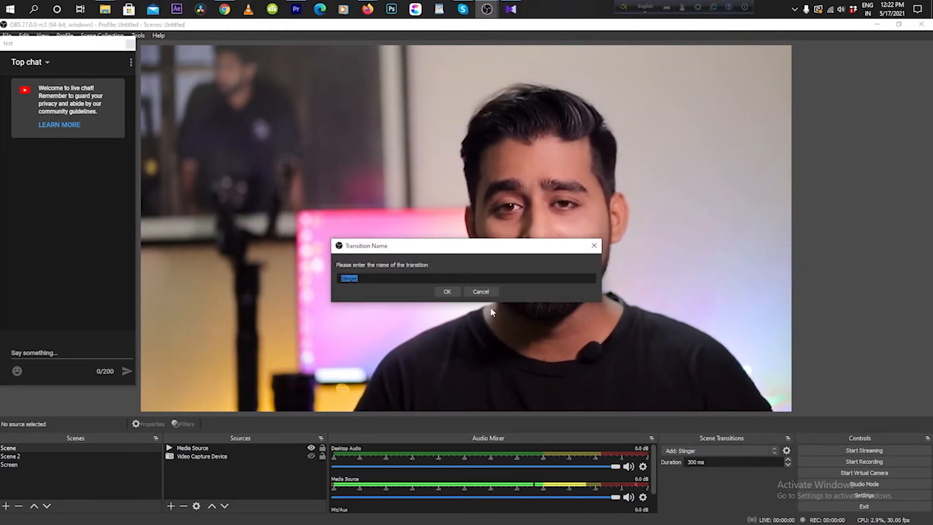
click(447, 292)
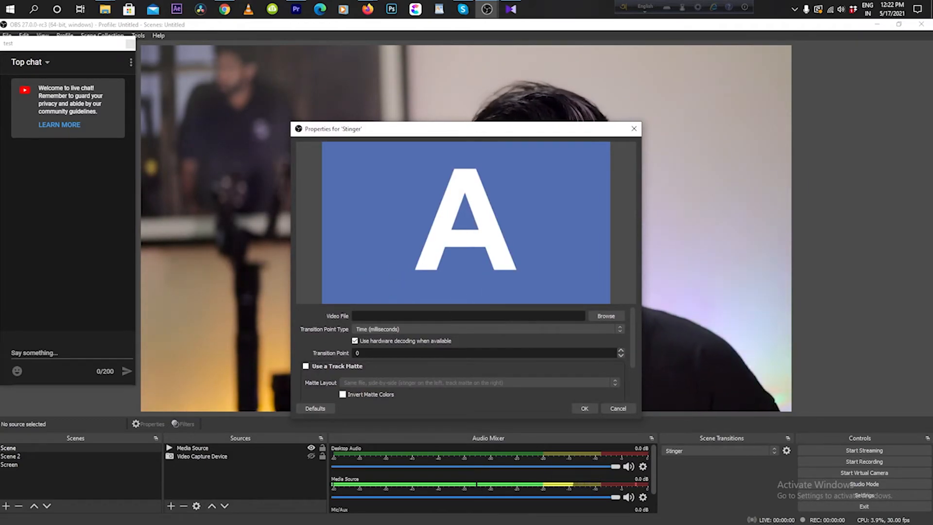
Enable Use a Track Matte for the stinger, load stinger.mov from the Downloads folder as its video file, and confirm the properties.
click(306, 366)
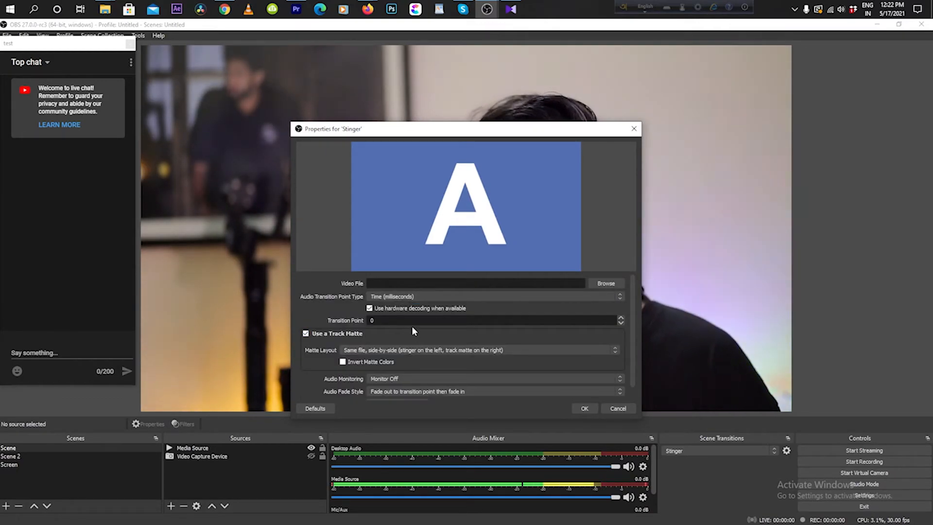
click(599, 282)
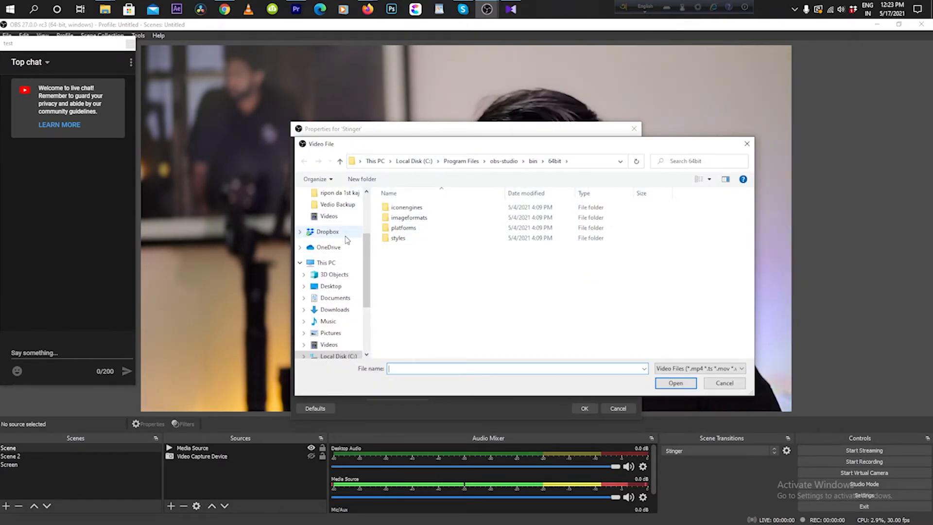
click(336, 310)
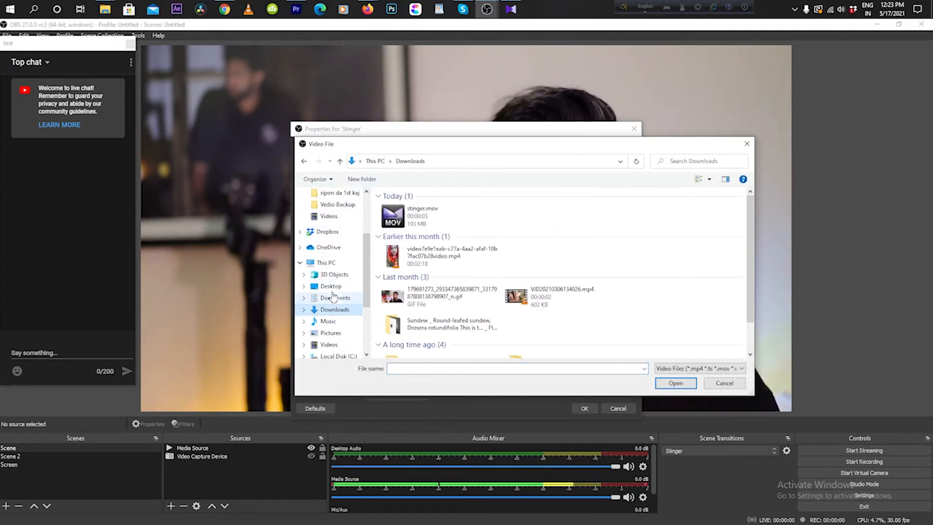
click(423, 215)
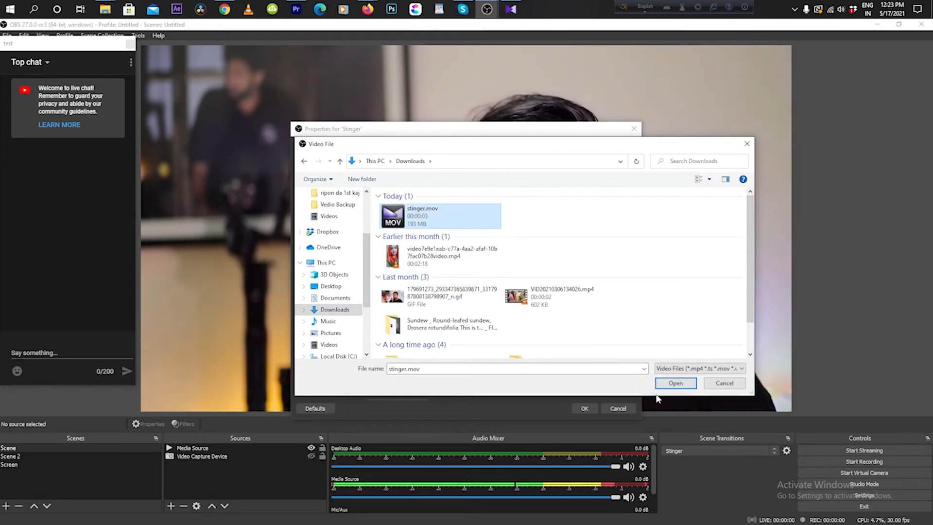
click(676, 384)
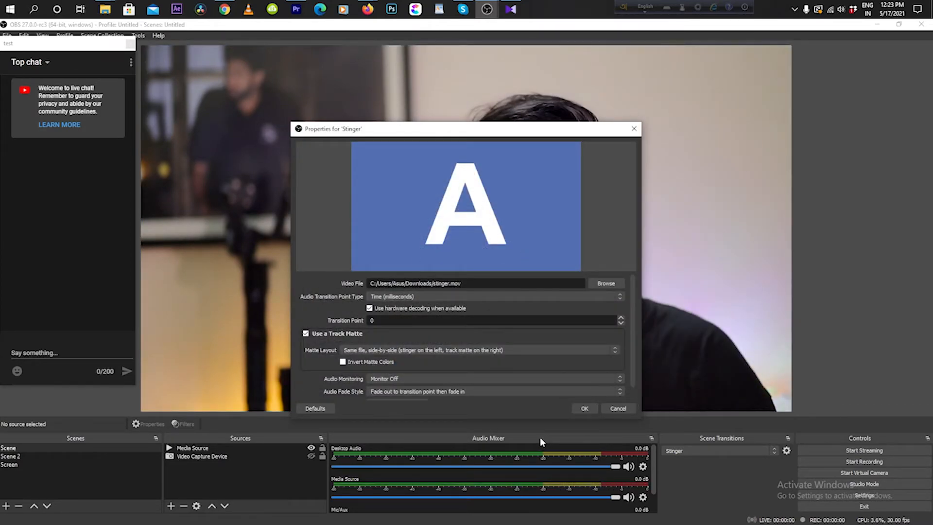
click(583, 409)
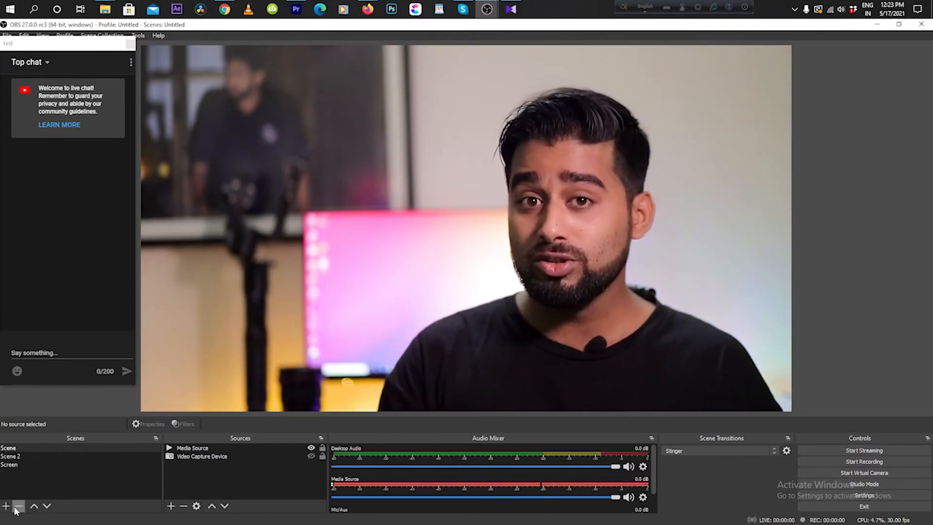
Switch back and forth between Scene and Scene 2 to preview the Stinger transition.
click(42, 448)
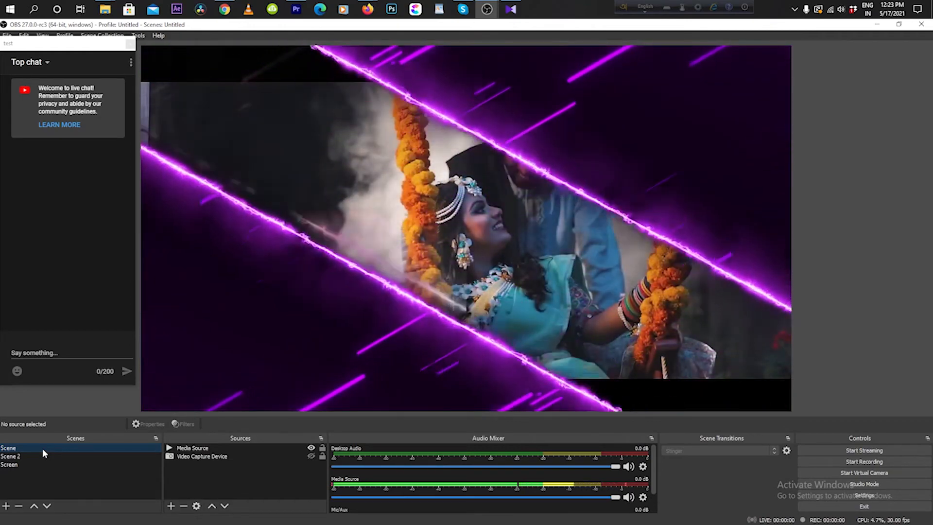
click(41, 453)
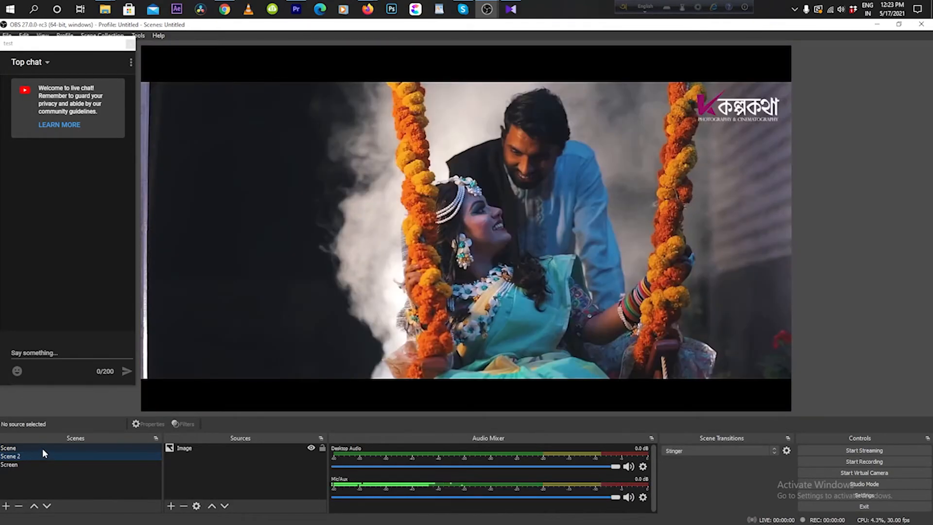
click(43, 449)
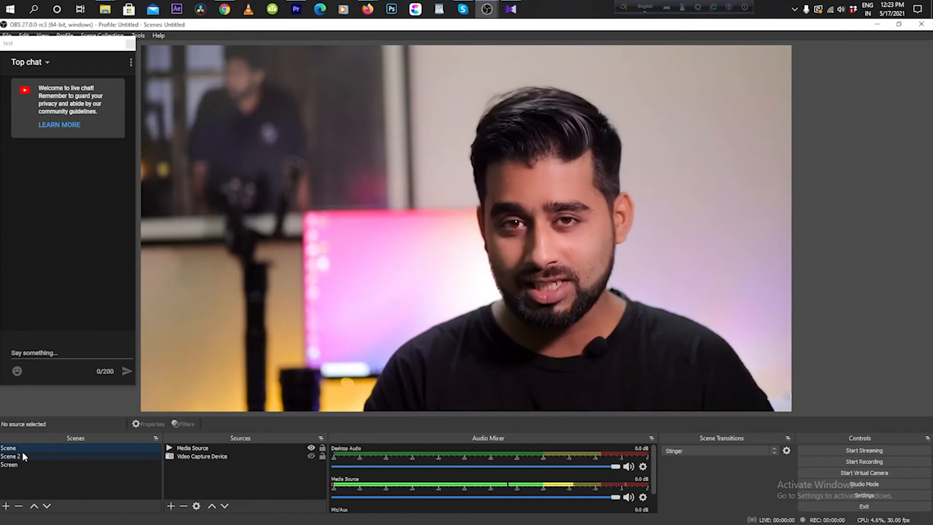
click(23, 456)
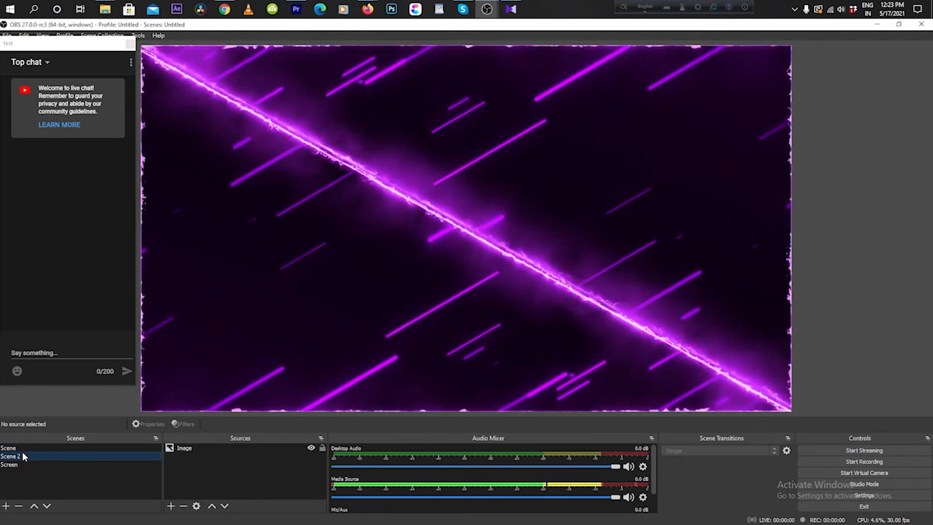
key(Up)
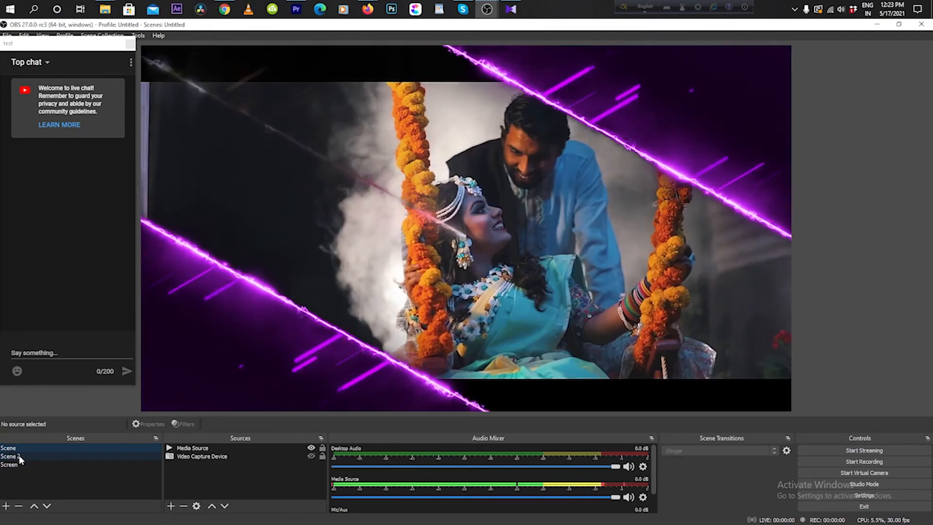